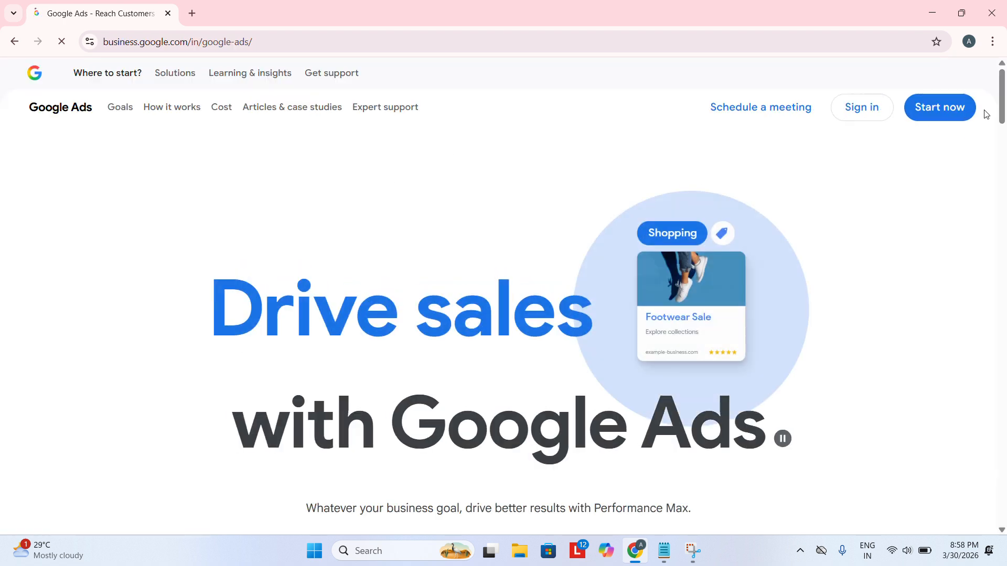
click(959, 109)
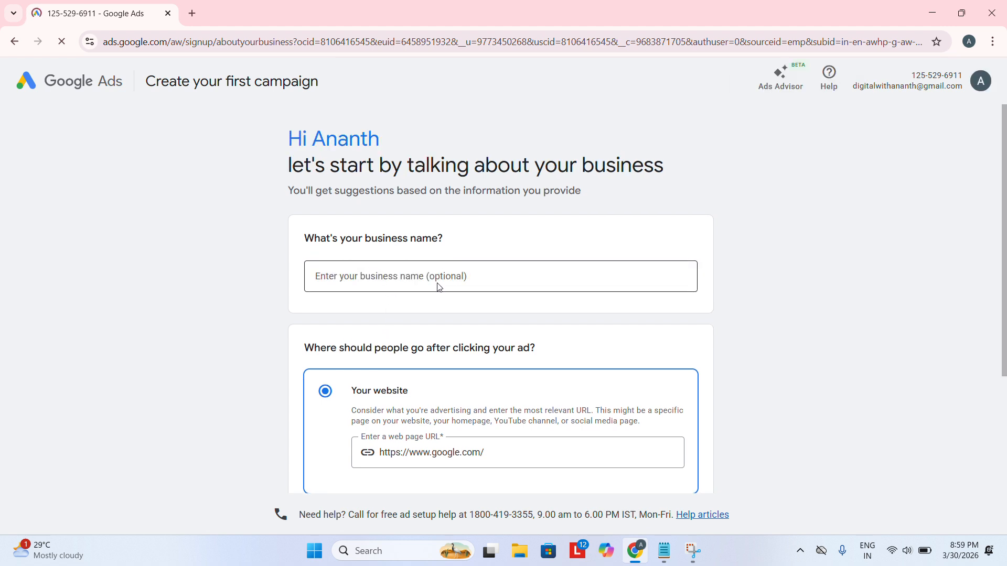
scroll(434, 375, down, 3)
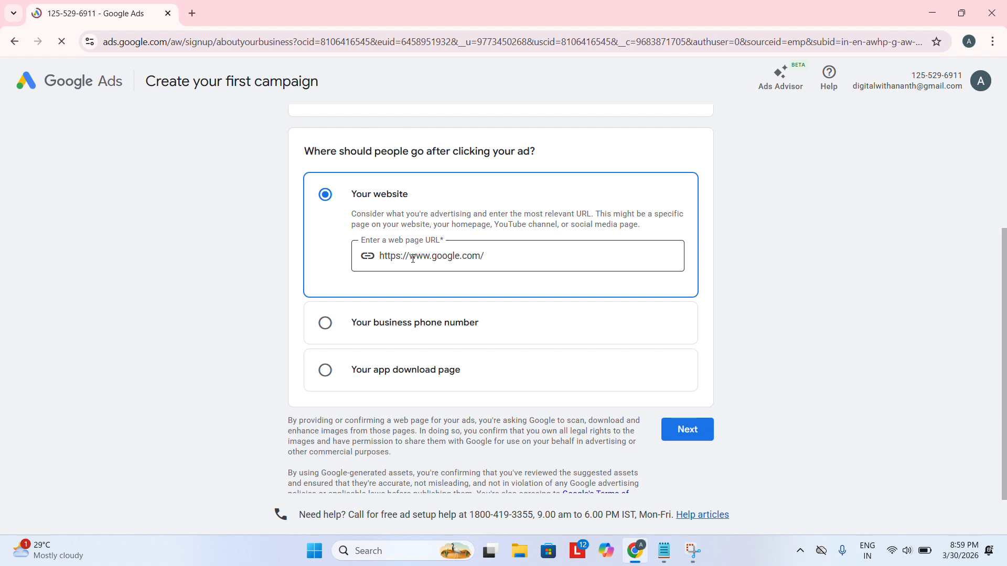
click(691, 428)
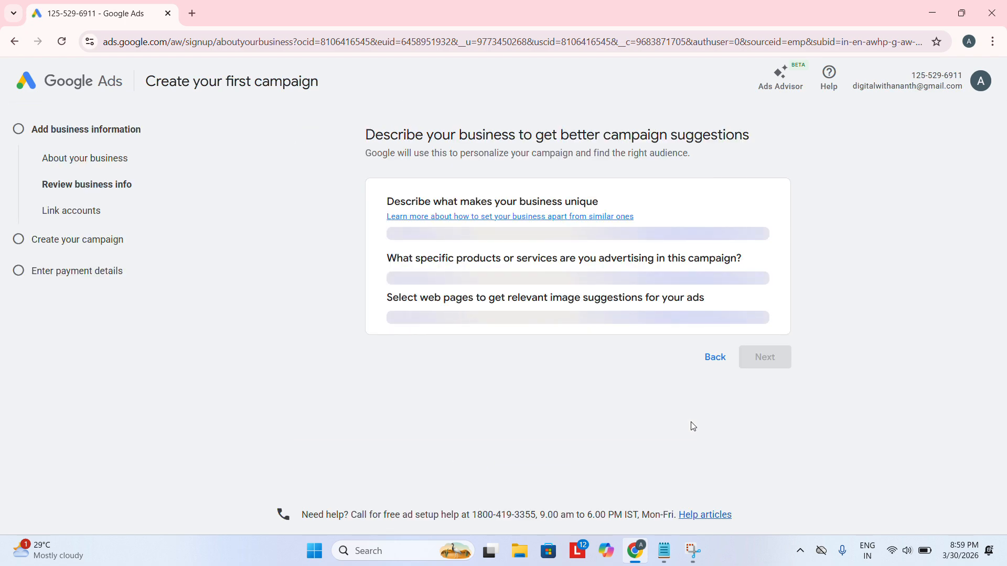
Accept the suggested business description, products and web page, and continue past account linking without adding any accounts.
scroll(681, 362, down, 2)
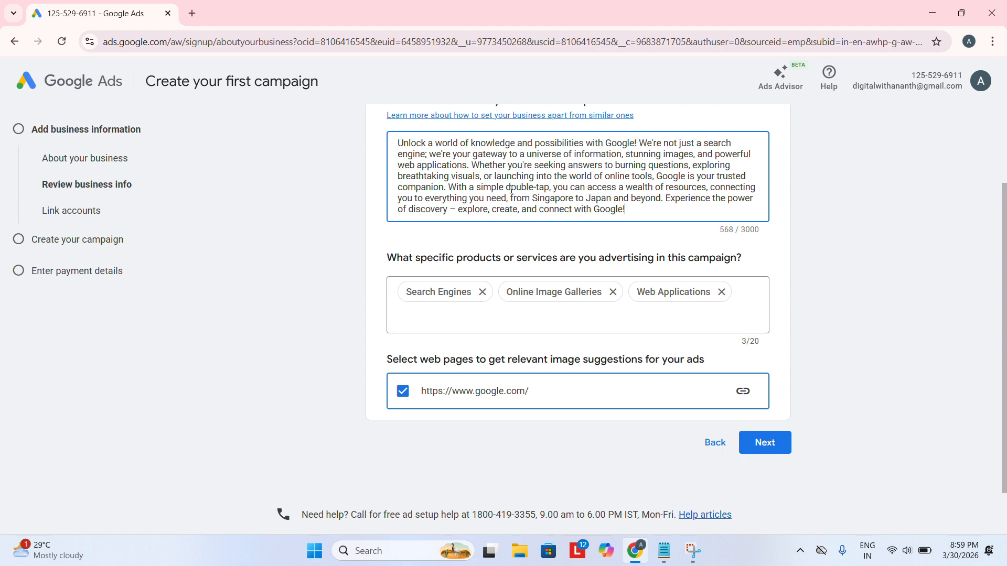
click(777, 442)
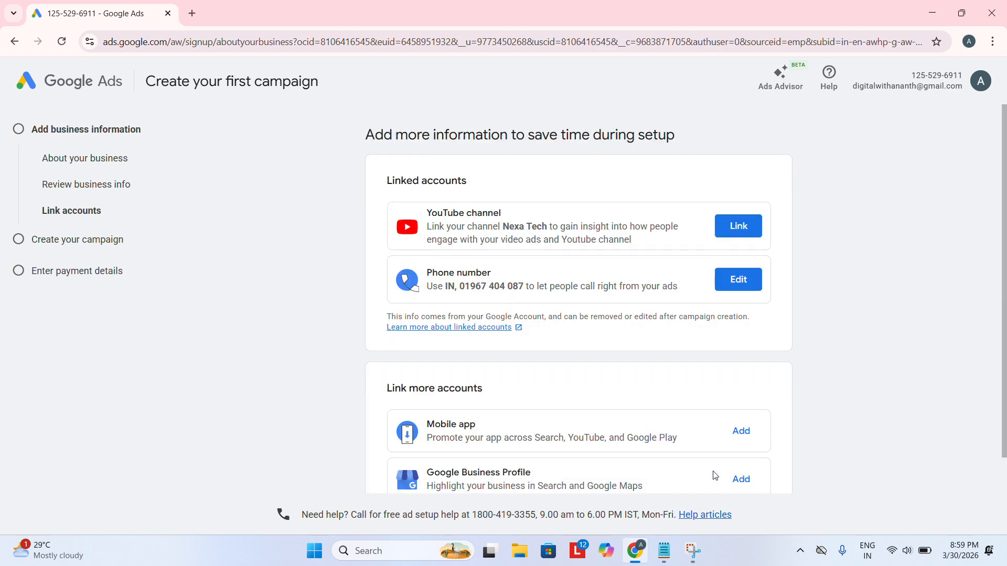
scroll(717, 303, down, 2)
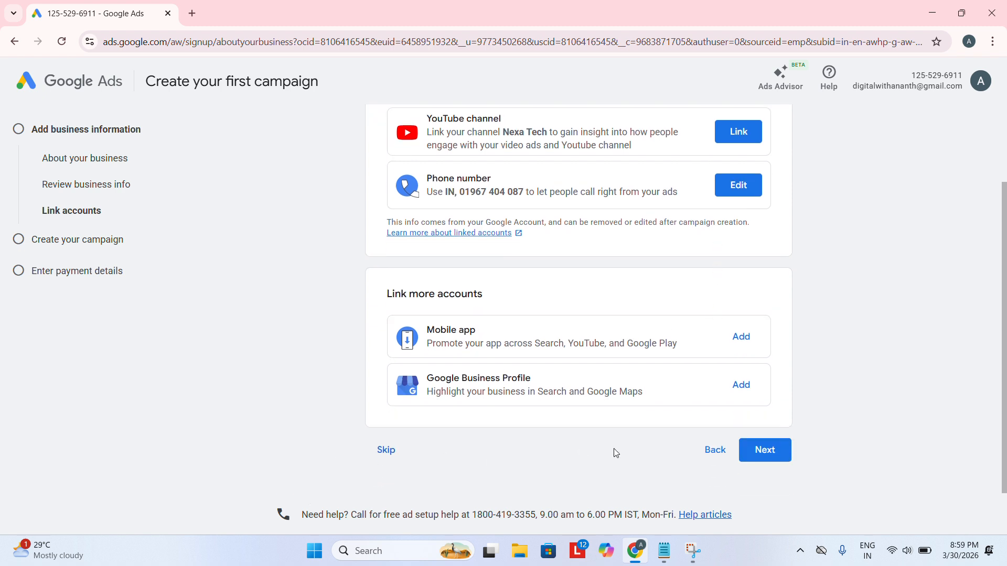
click(766, 462)
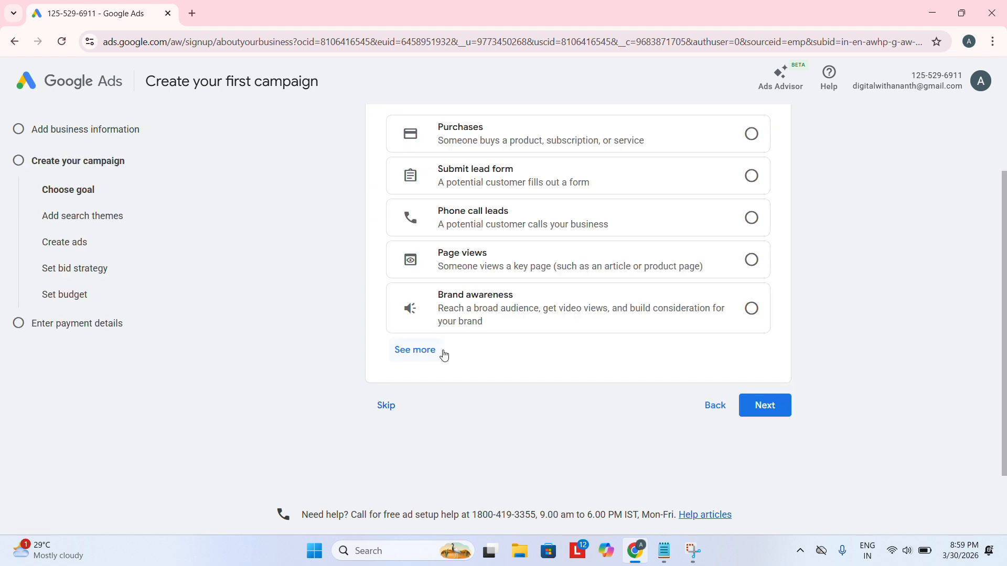
Choose to set up an account only, and confirm India, (GMT+05:30) India Time and Indian Rupee as account settings.
scroll(545, 356, down, 2)
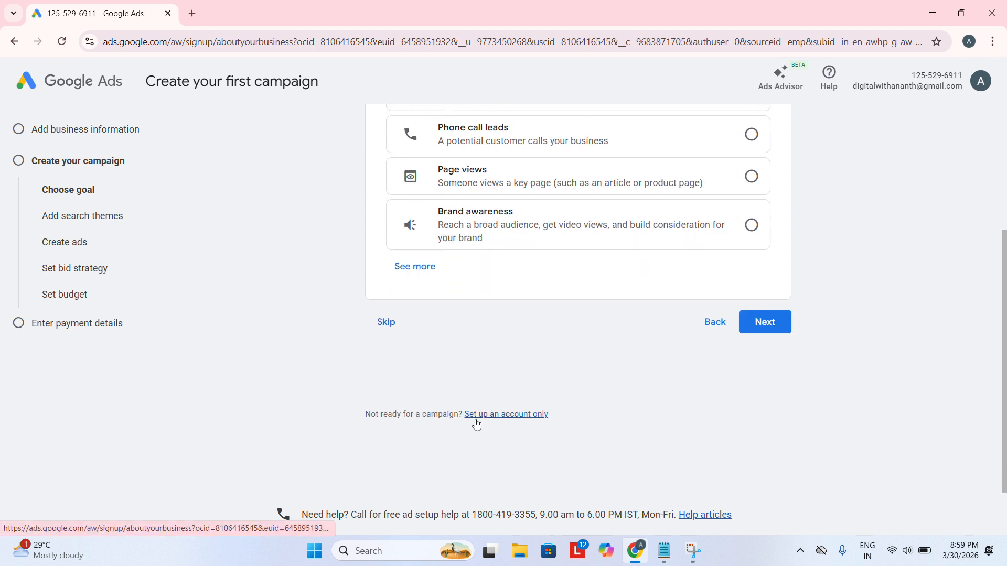
click(514, 418)
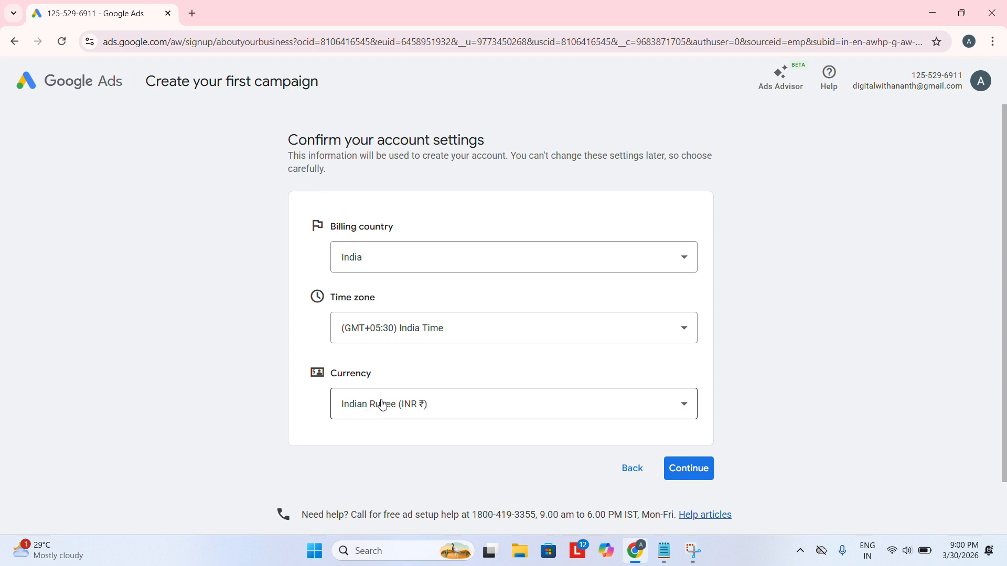
click(675, 478)
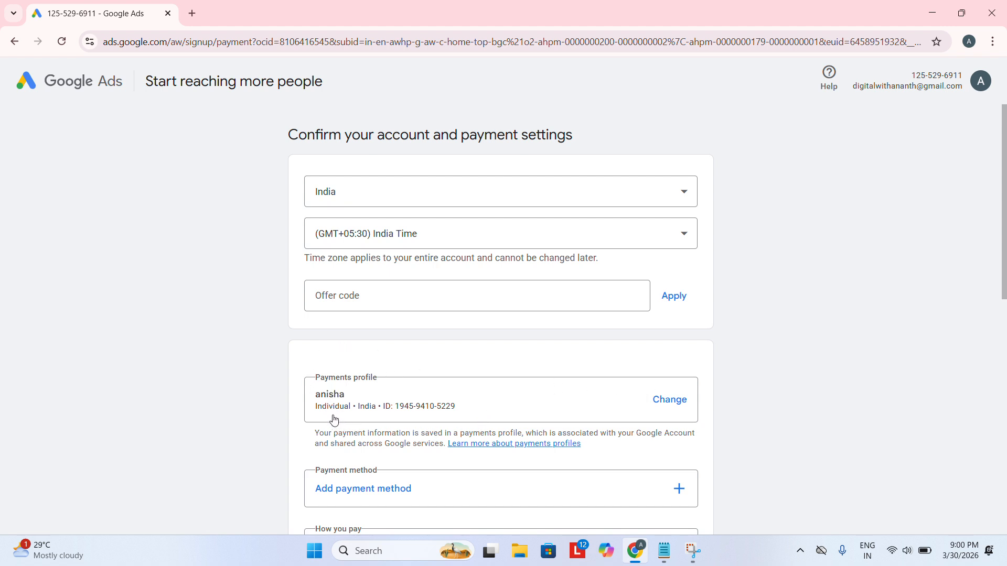
Add Pay with NetBanking as the account's payment method.
scroll(496, 397, down, 1)
scroll(495, 397, down, 1)
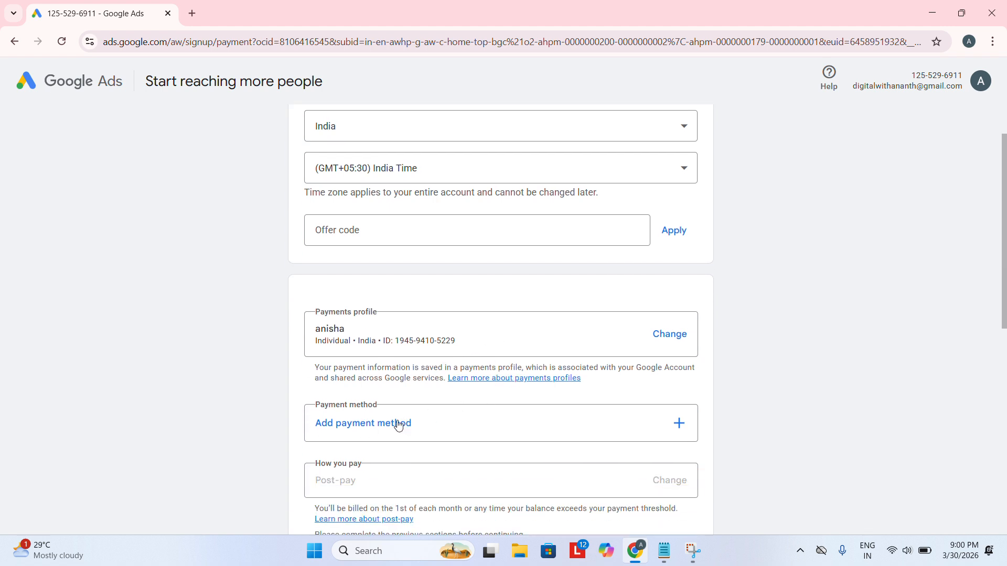
click(678, 422)
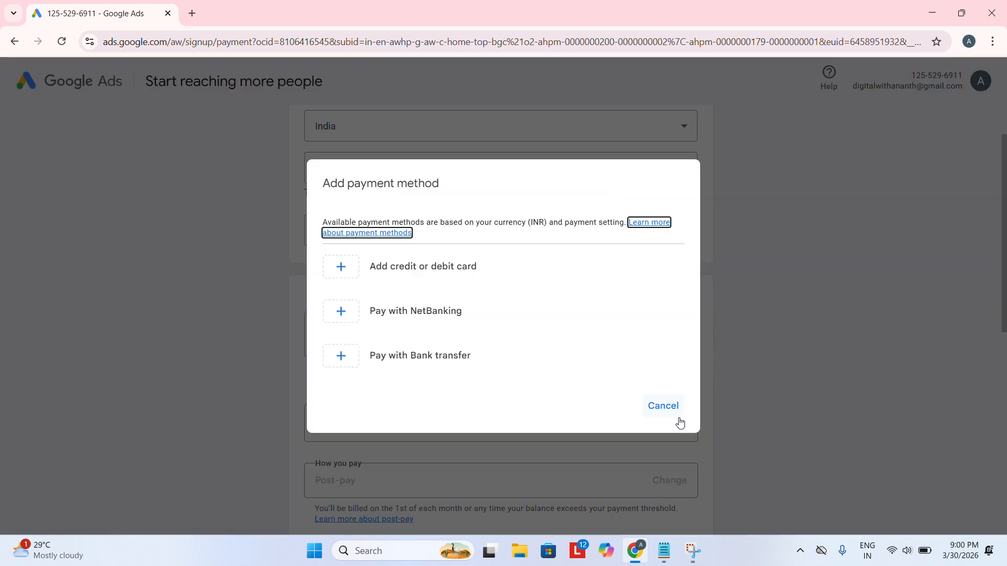
click(414, 317)
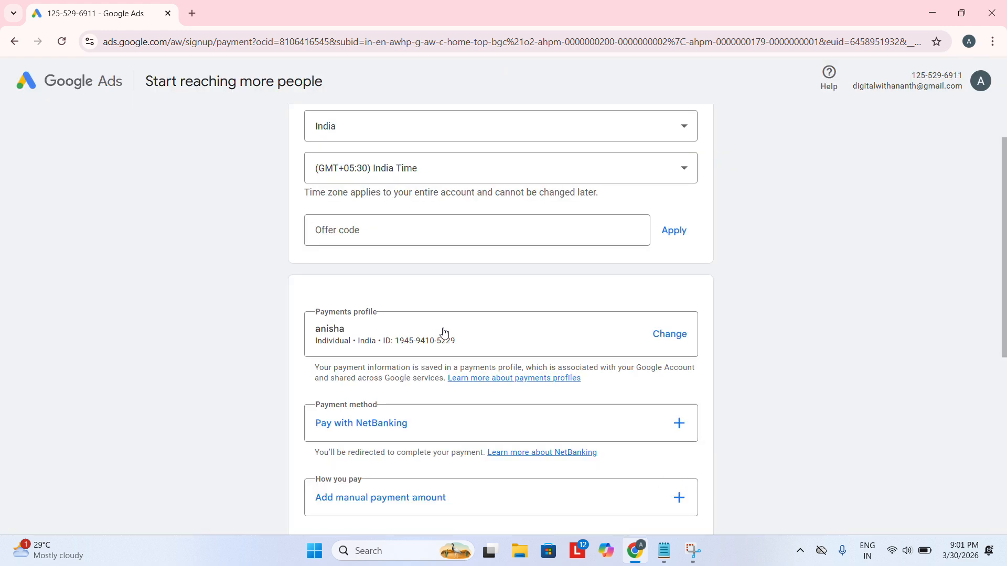
Set up manual prepayment with a prepay amount of ₹500.
scroll(477, 371, down, 3)
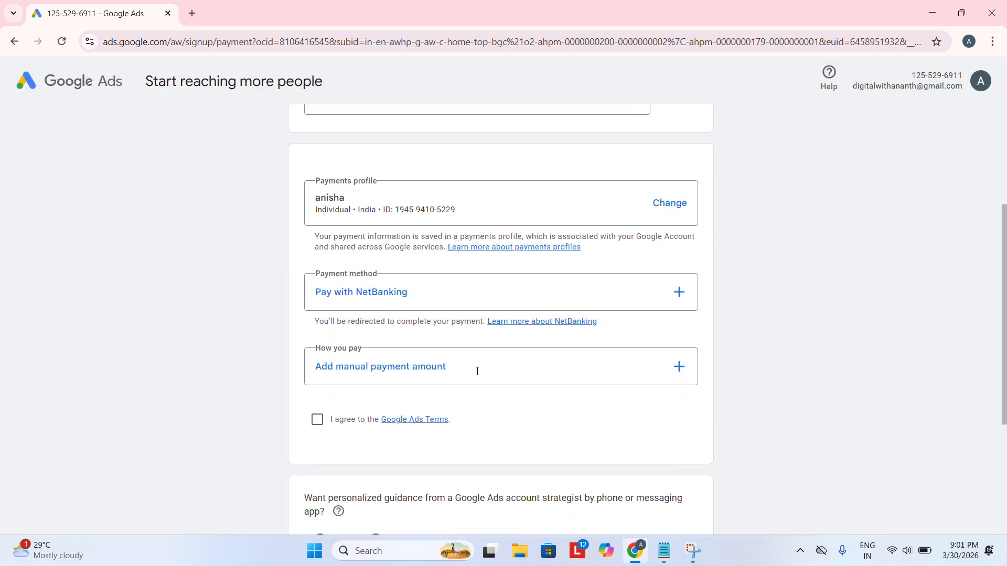
click(390, 367)
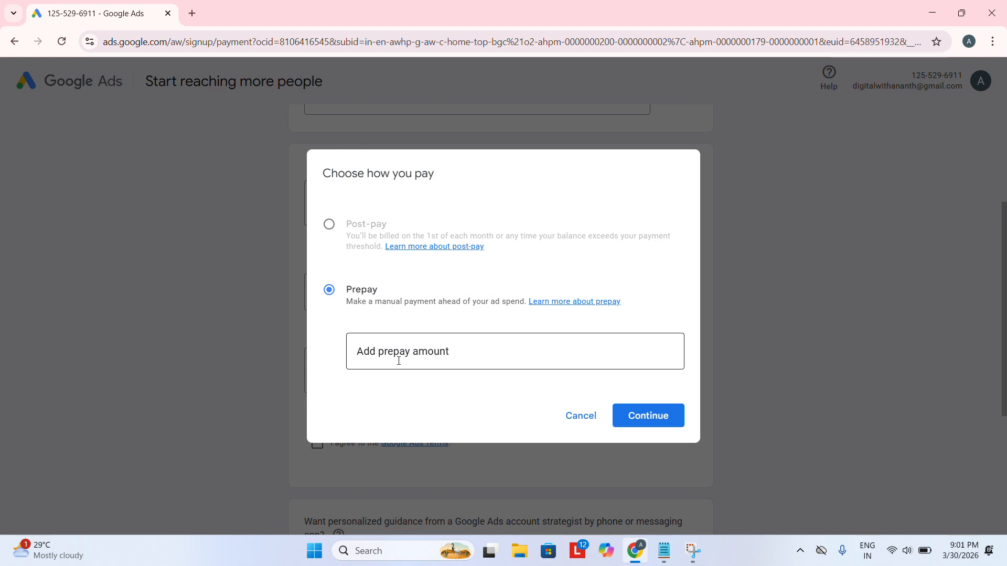
click(401, 357)
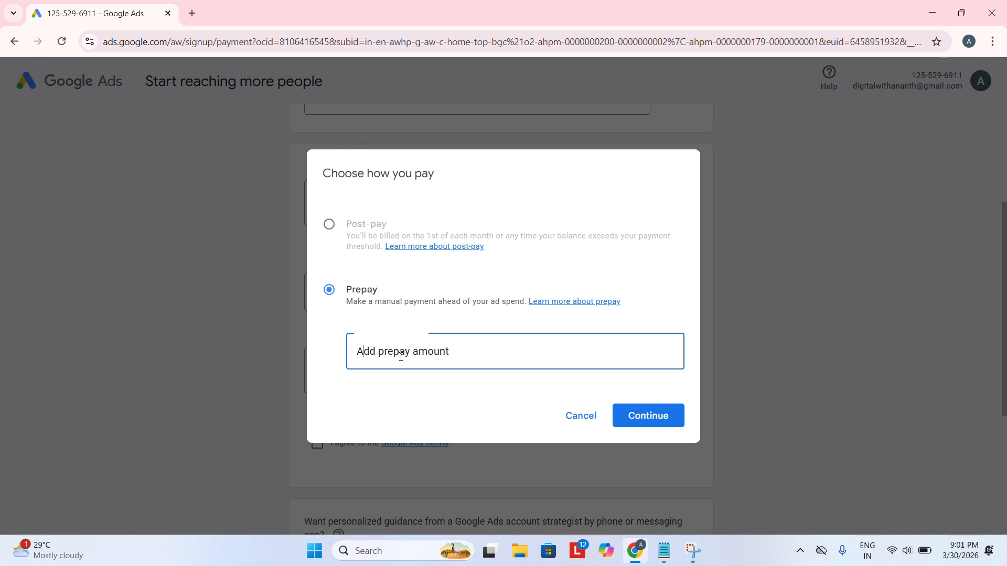
text(500)
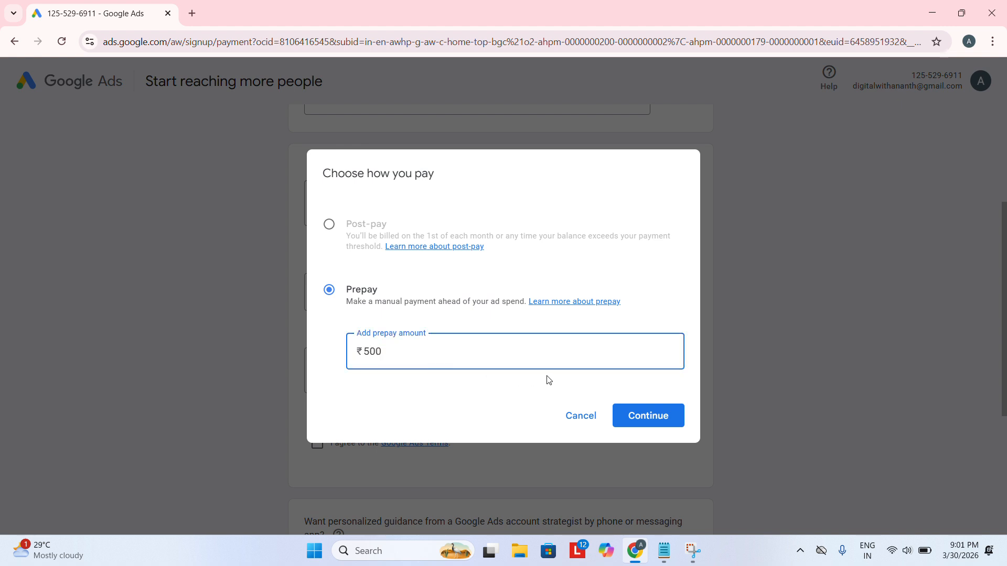
click(639, 415)
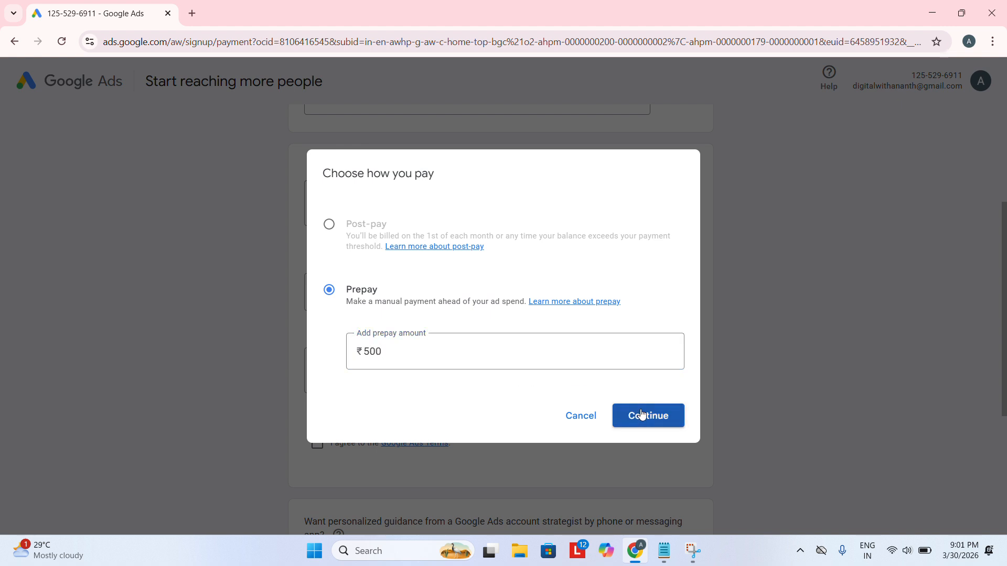
Agree to the Google Ads Terms, choose No for personalized guidance, and submit the account and payment settings.
scroll(398, 386, down, 1)
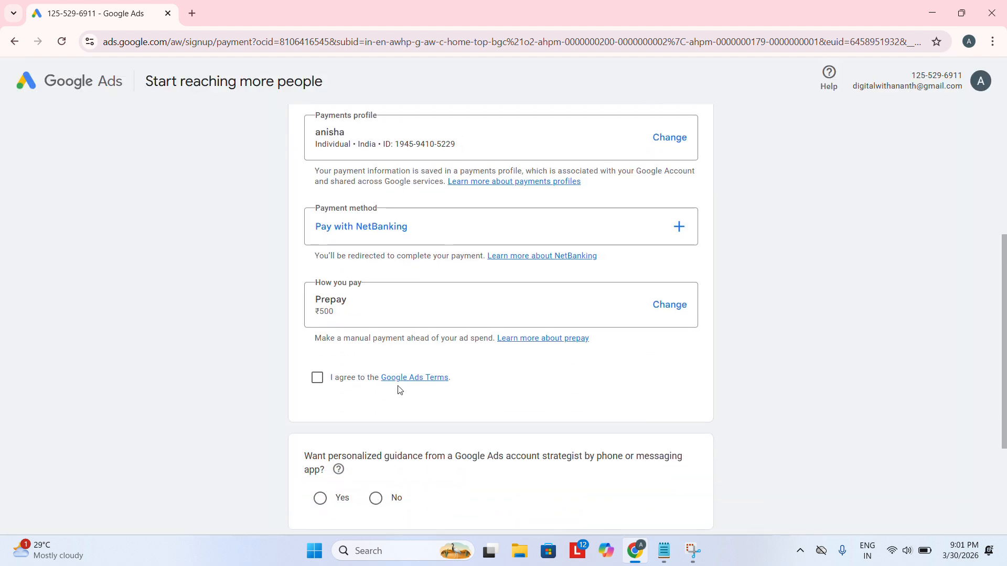
click(318, 387)
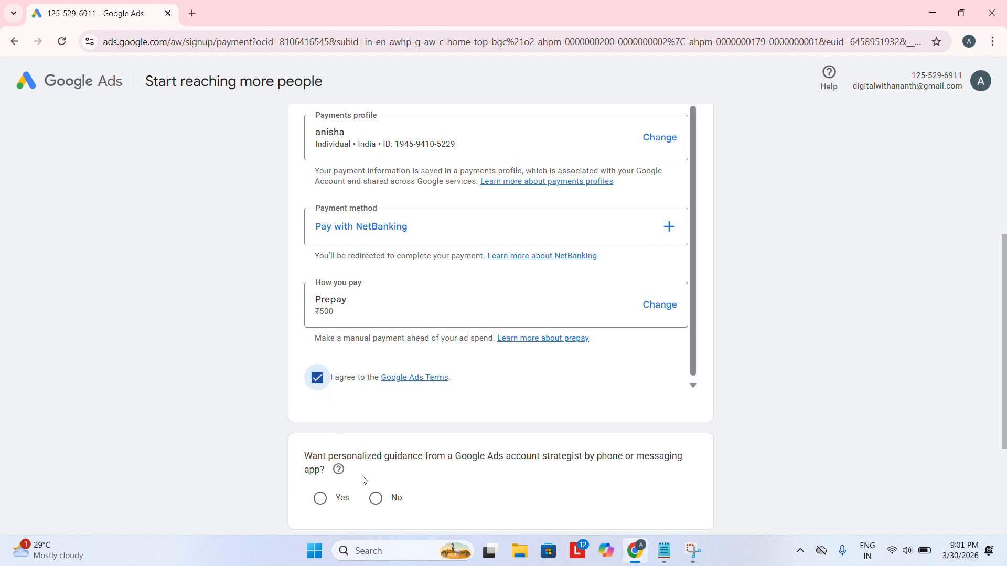
click(379, 502)
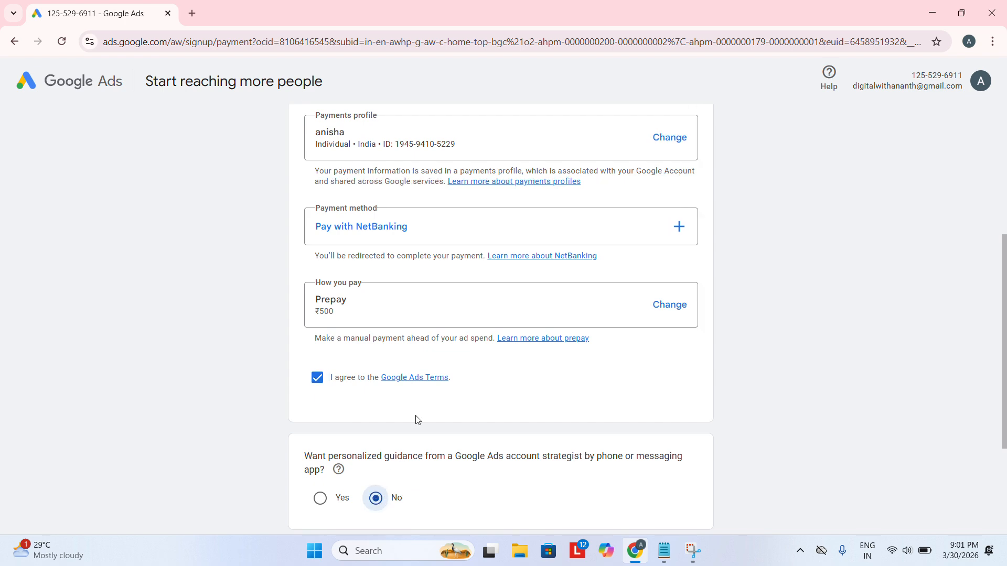
scroll(415, 418, down, 3)
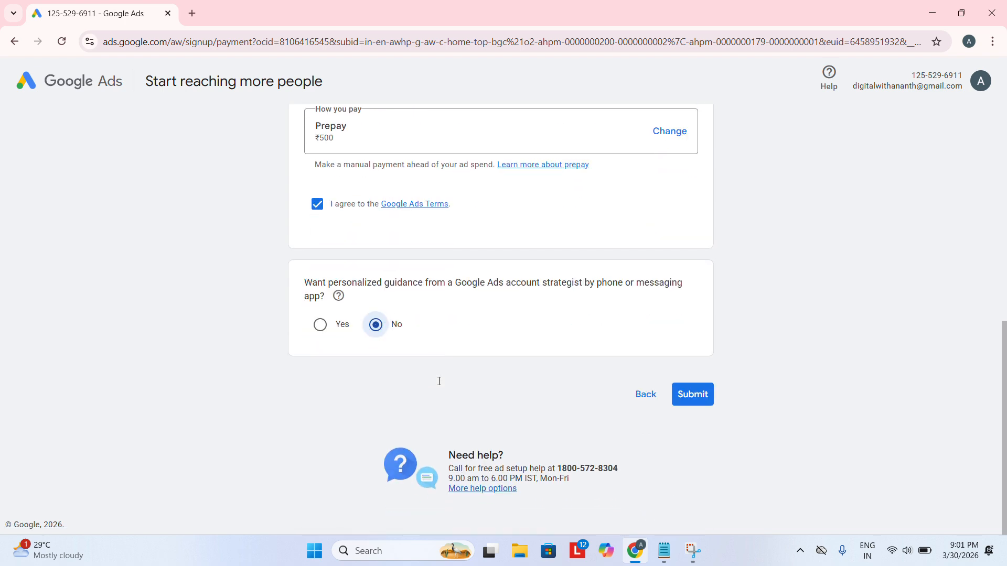
click(680, 394)
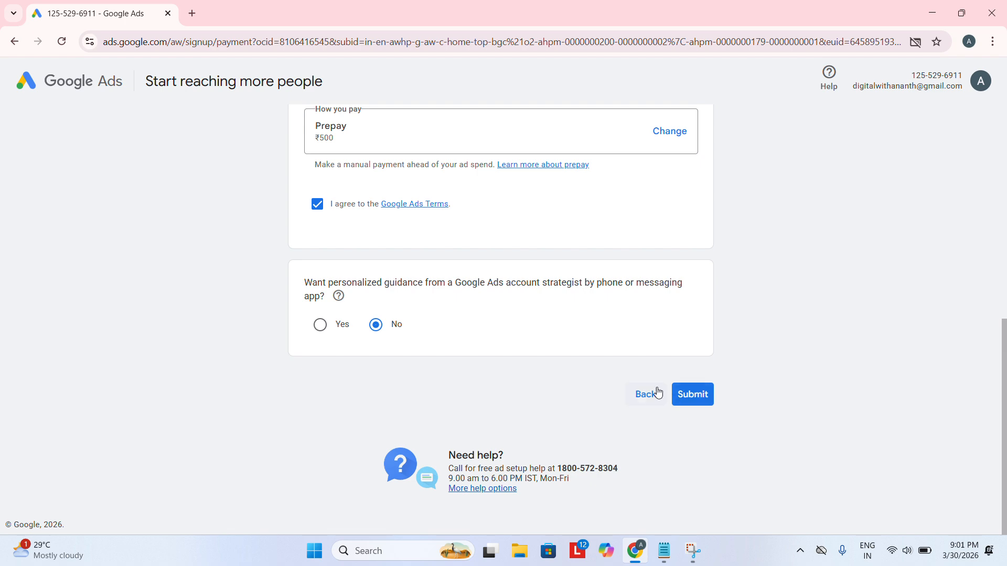
scroll(573, 318, up, 2)
scroll(571, 320, down, 2)
click(703, 400)
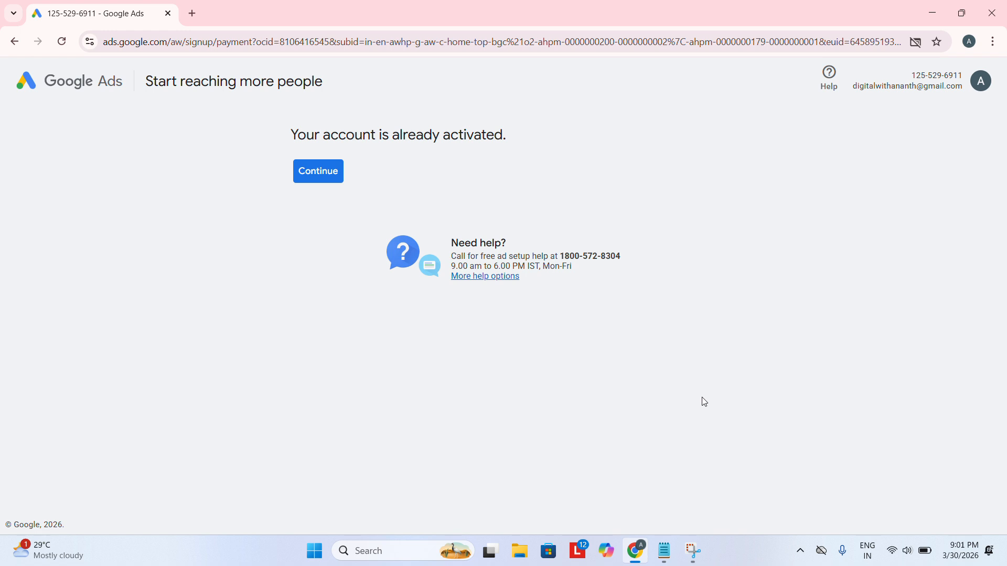
Continue from account creation to advertiser verification and review the question about the legal name in the ad disclosure.
click(312, 168)
click(330, 182)
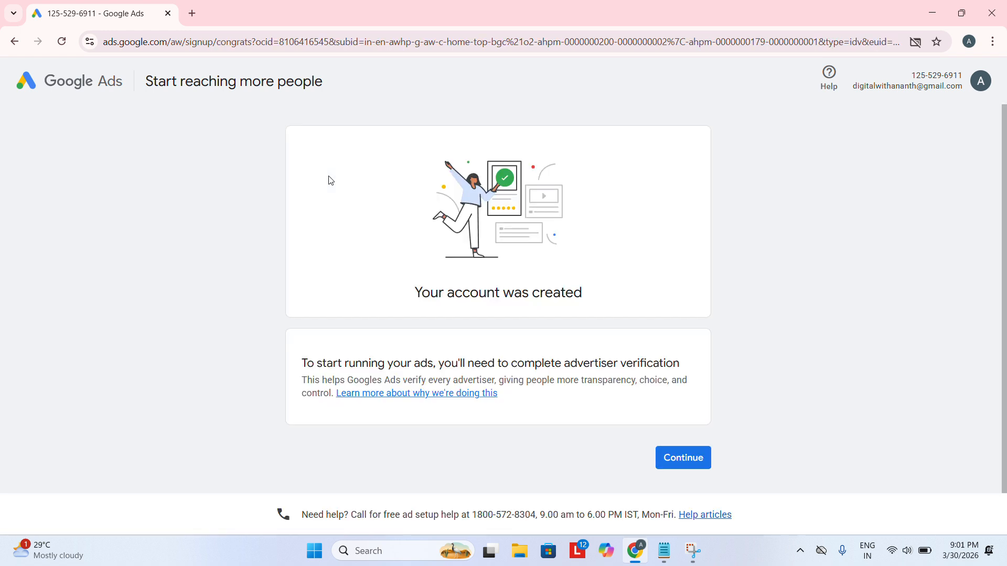
click(675, 457)
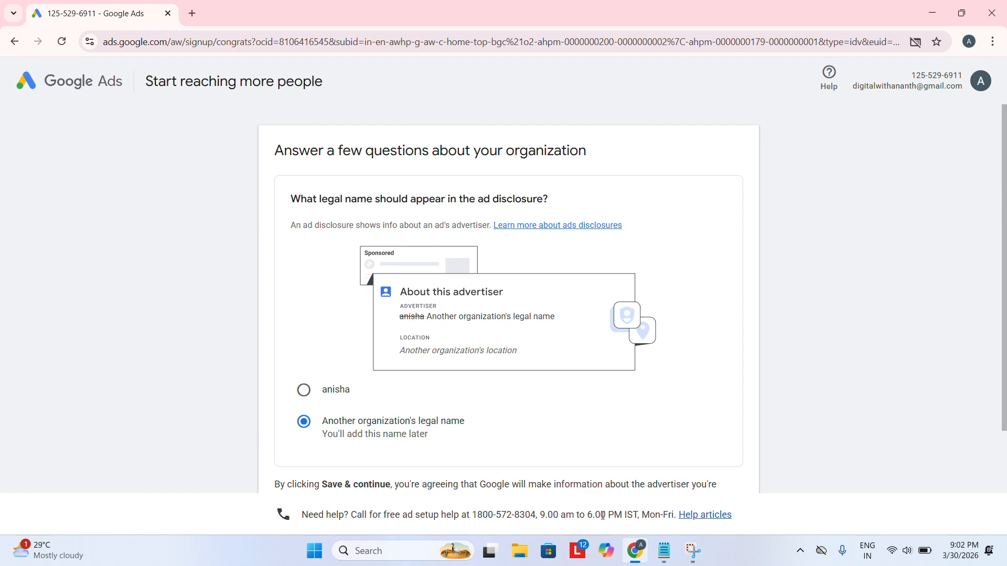
scroll(536, 388, down, 1)
scroll(536, 388, down, 1)
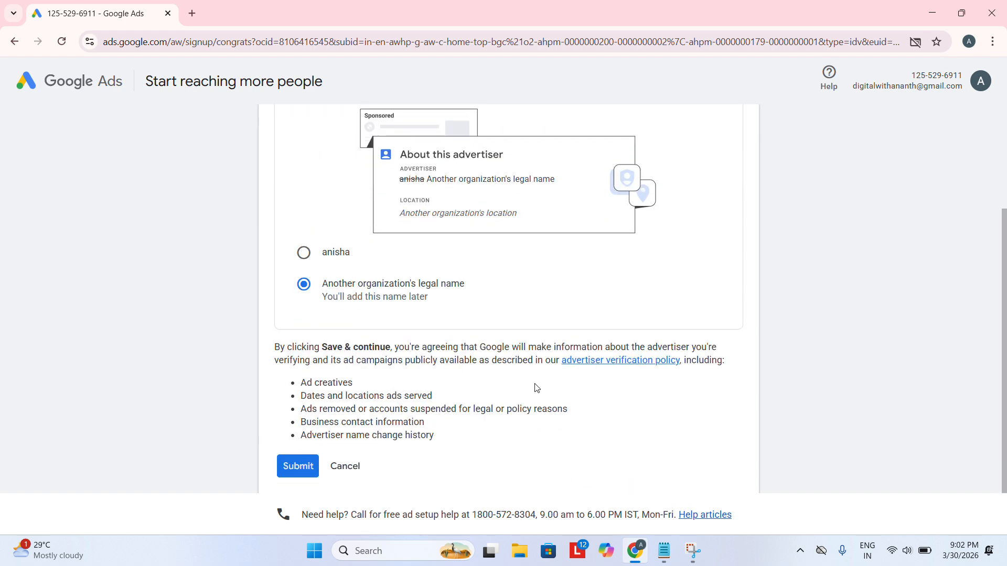
scroll(536, 388, up, 2)
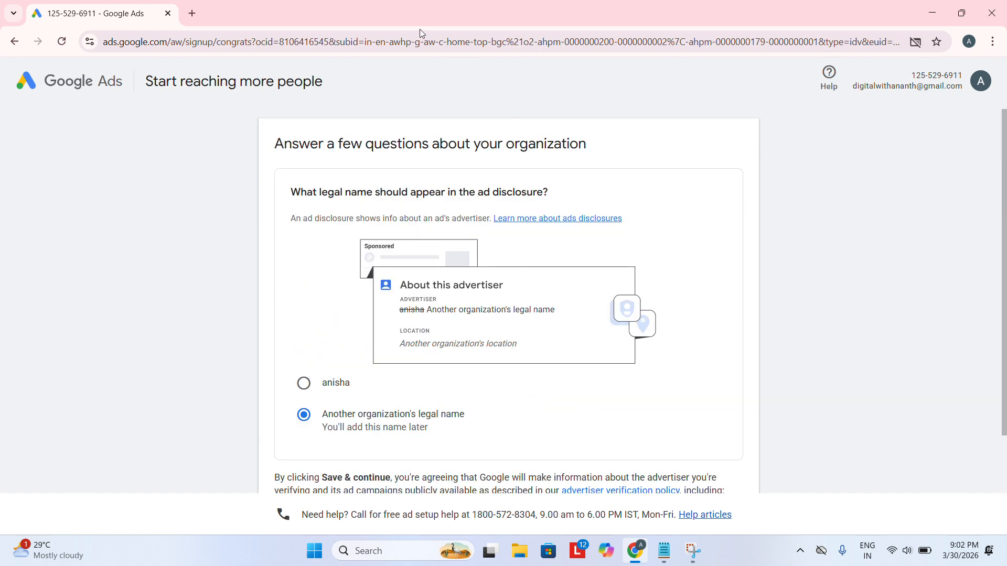